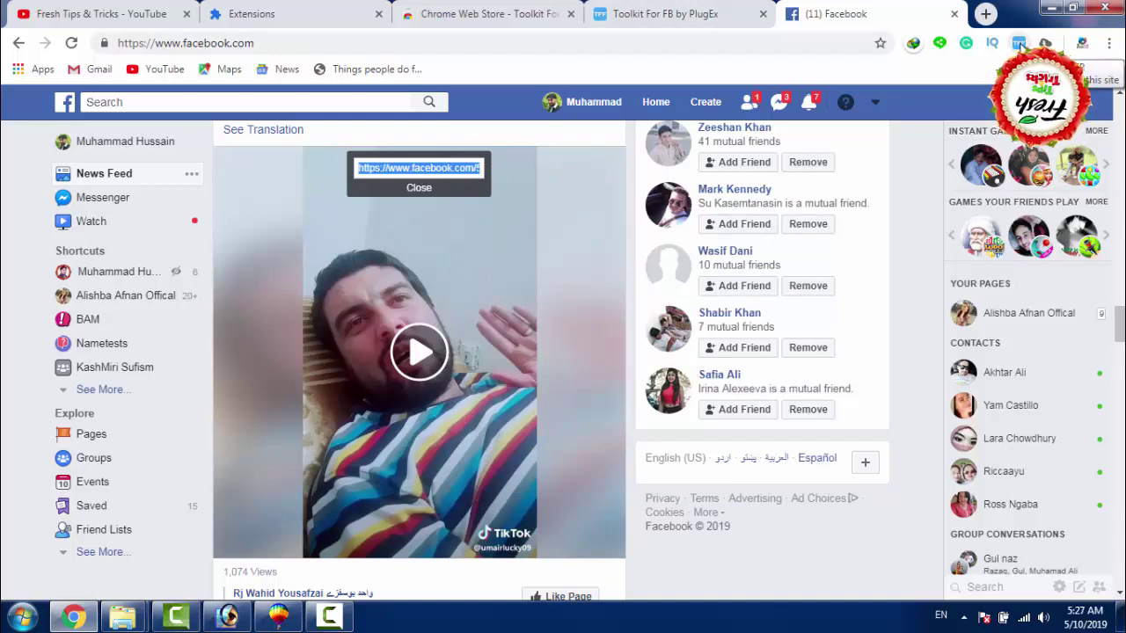
# Step: Copy the video URL displayed over the TikTok clip in the Facebook news feed
pyautogui.click(1018, 43)
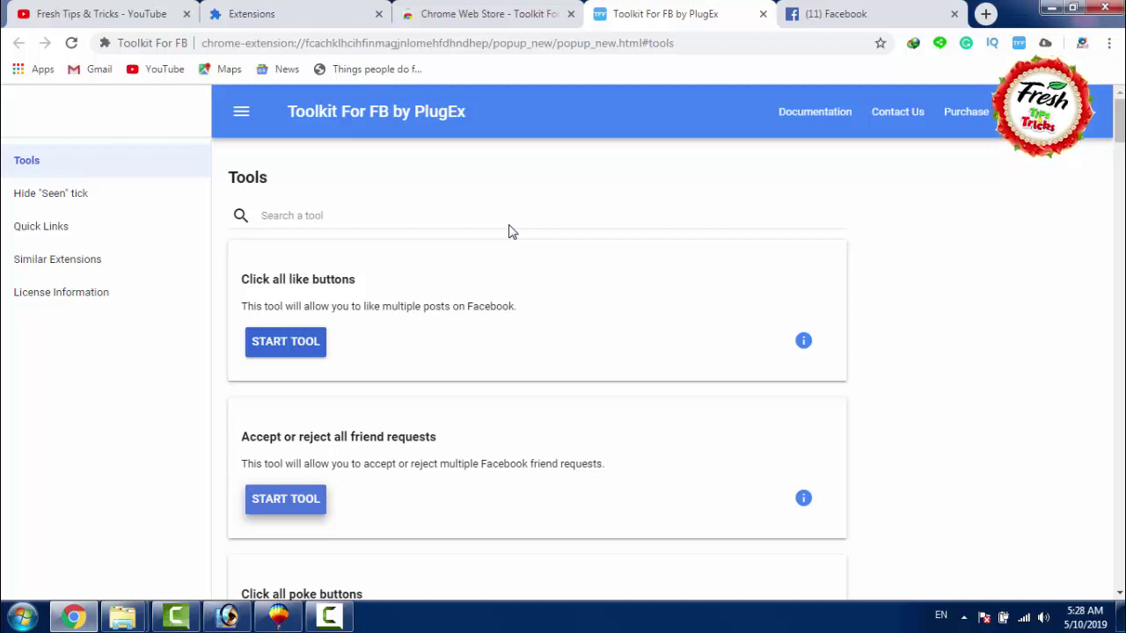
pyautogui.click(844, 12)
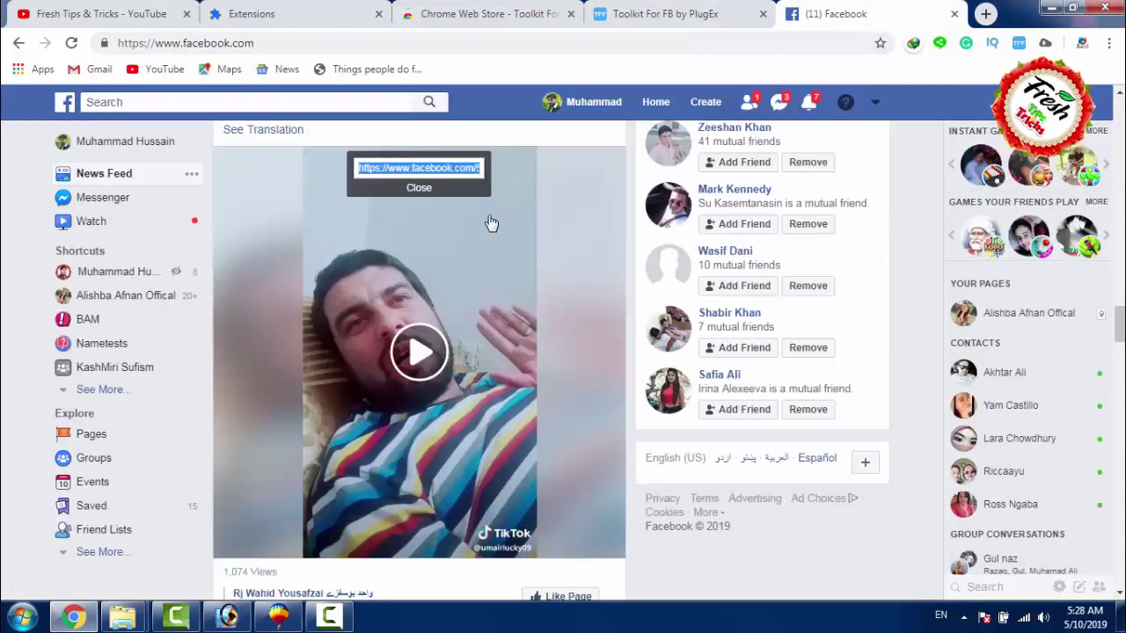
pyautogui.rightClick(455, 173)
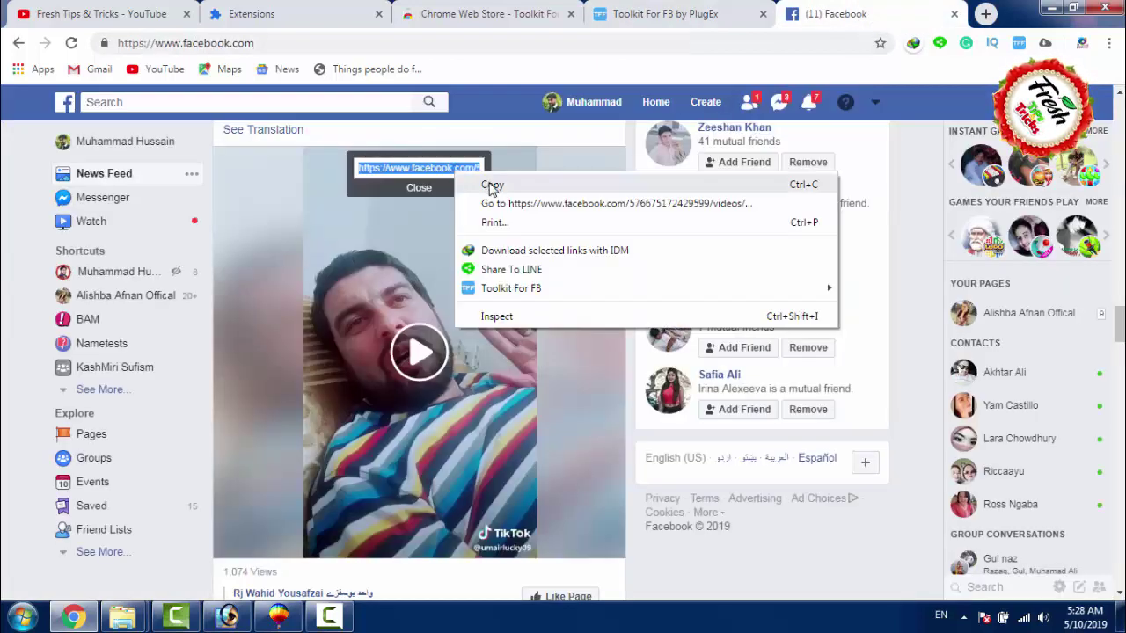
pyautogui.click(490, 184)
# Step: Start the Download Facebook videos tool from the Toolkit For FB tool list
pyautogui.click(712, 14)
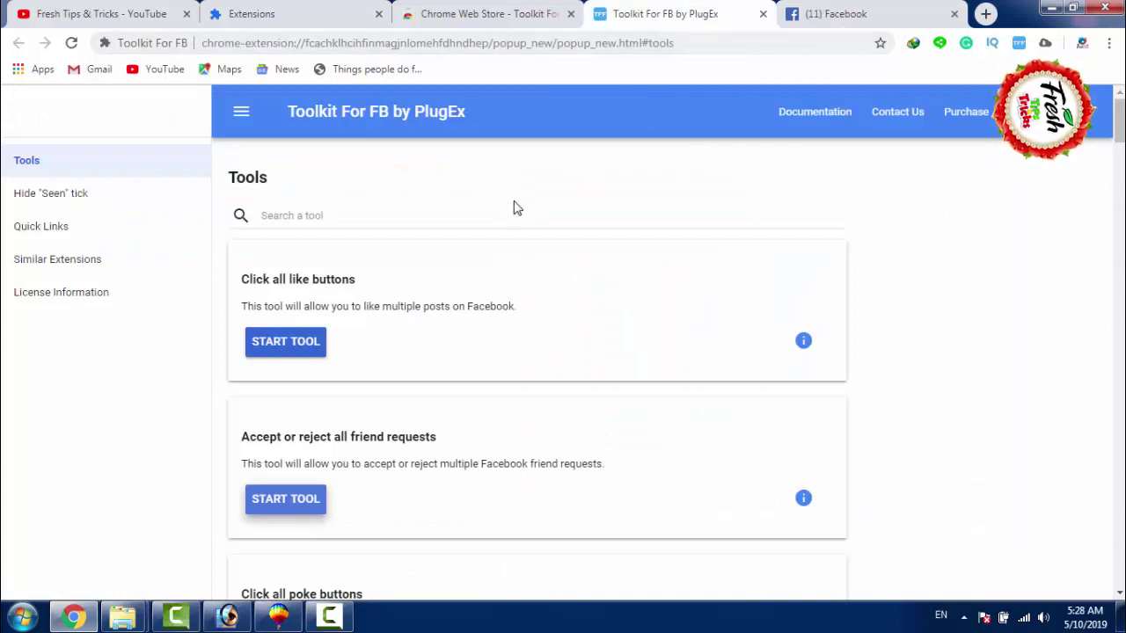
pyautogui.scroll(-2, 391, 217)
pyautogui.scroll(-2, 335, 322)
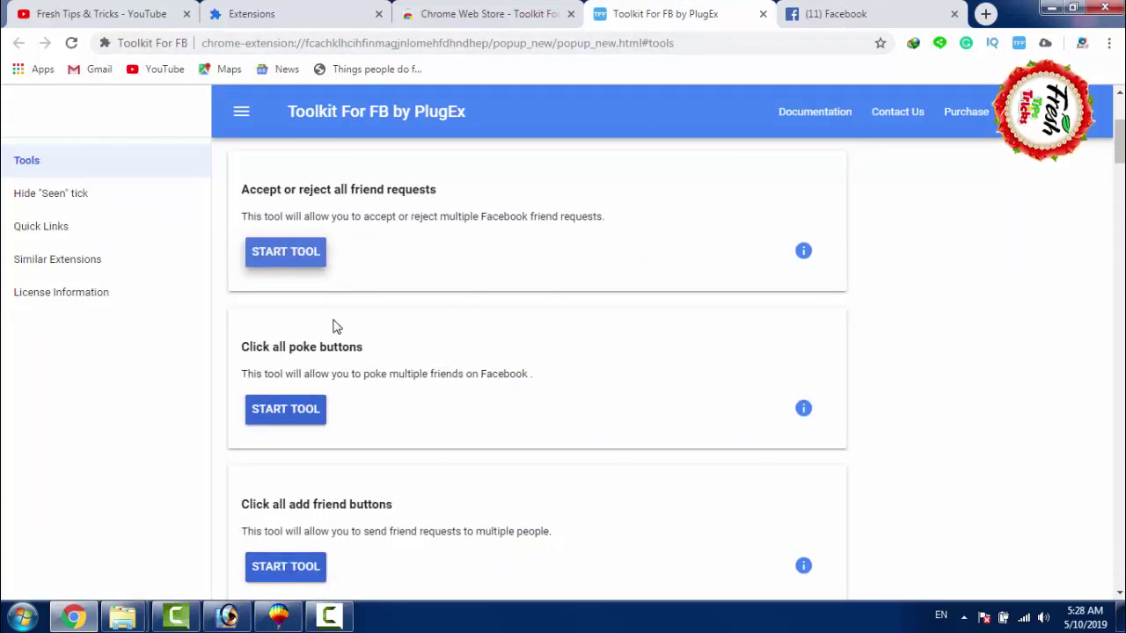
pyautogui.scroll(-4, 320, 335)
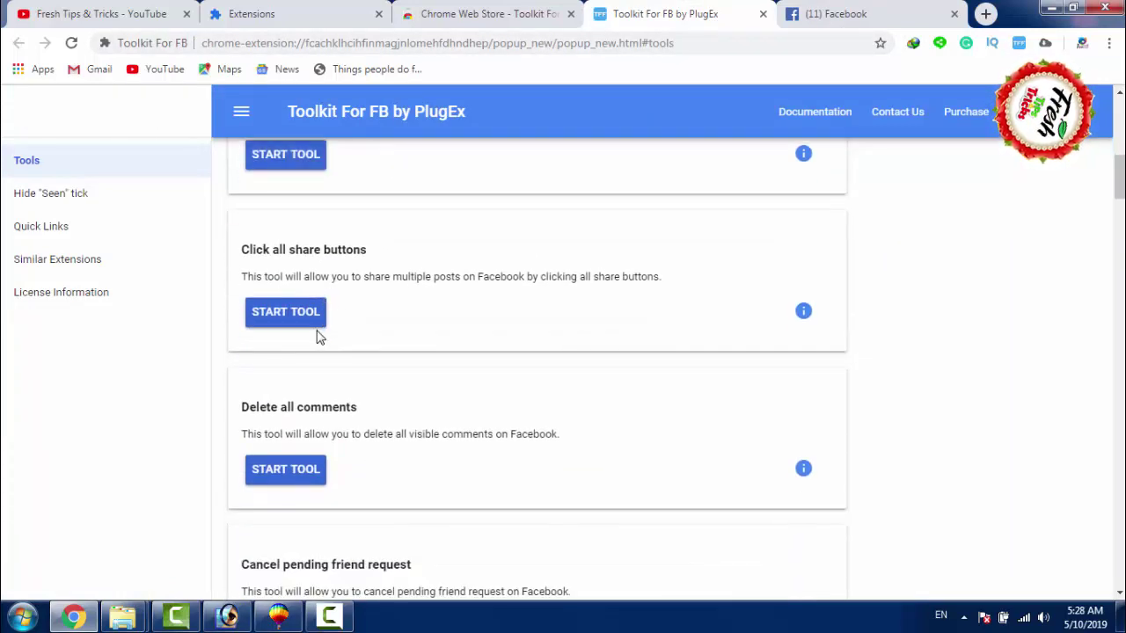
pyautogui.scroll(-5, 319, 334)
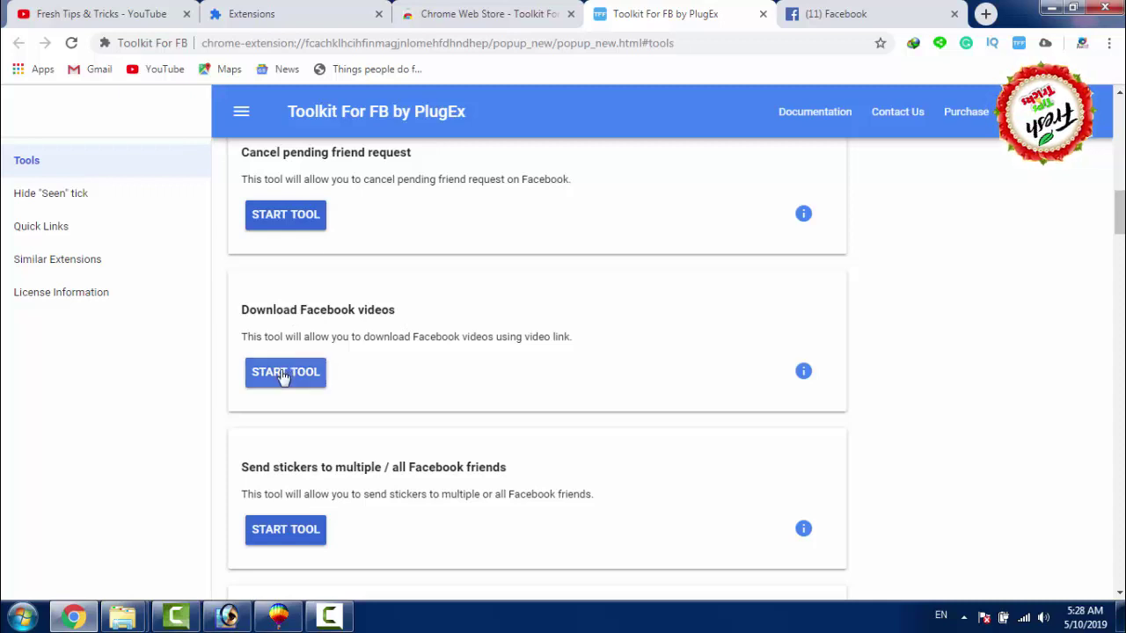
pyautogui.click(283, 375)
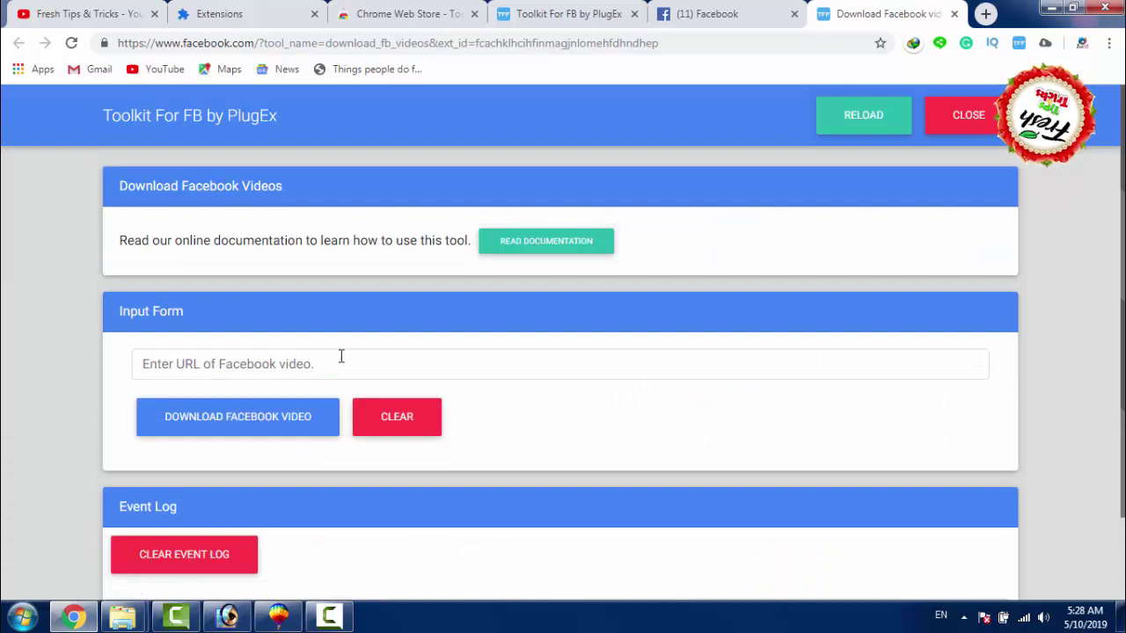
# Step: Paste the copied link as the Facebook video URL, run the video download, and pause the video that opens
pyautogui.click(334, 361)
pyautogui.rightClick(315, 361)
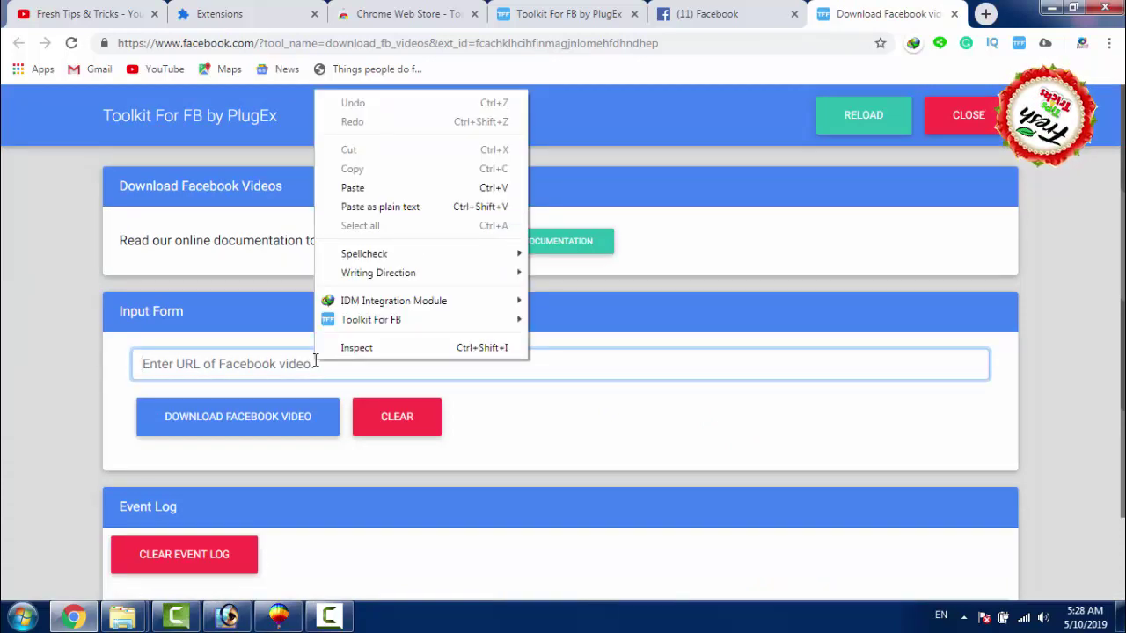
pyautogui.click(353, 188)
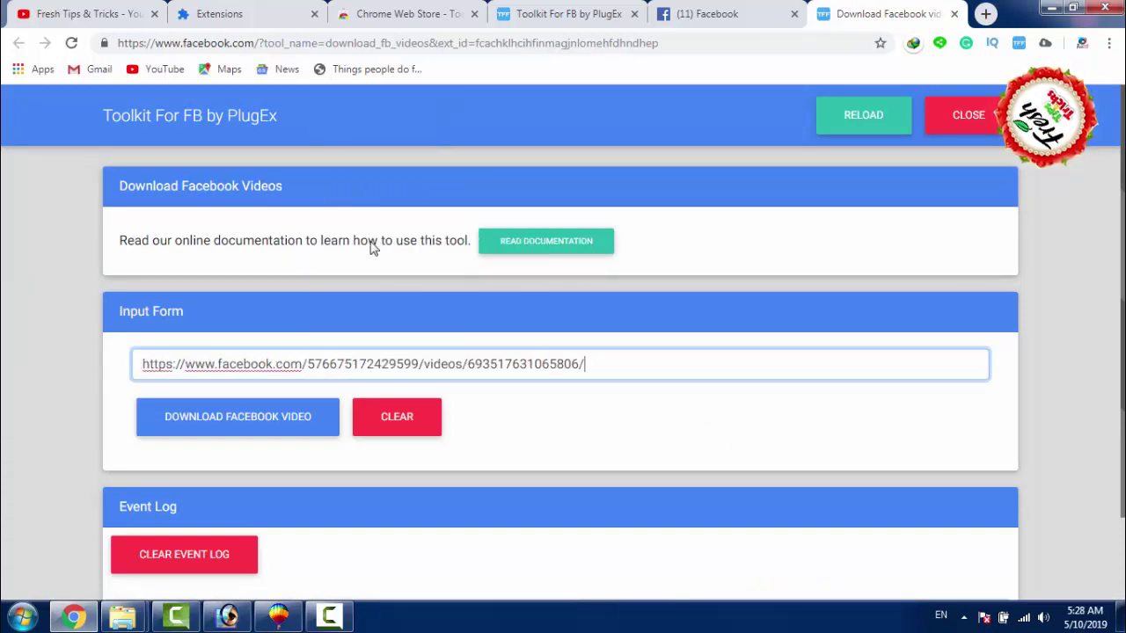
pyautogui.scroll(-1, 300, 342)
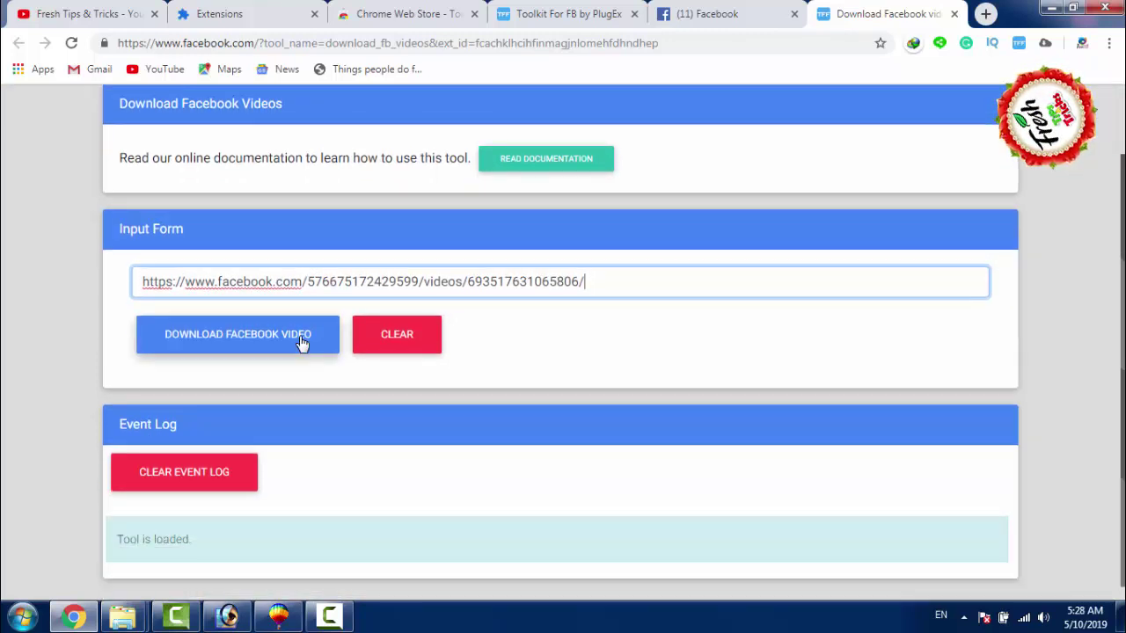
pyautogui.click(237, 342)
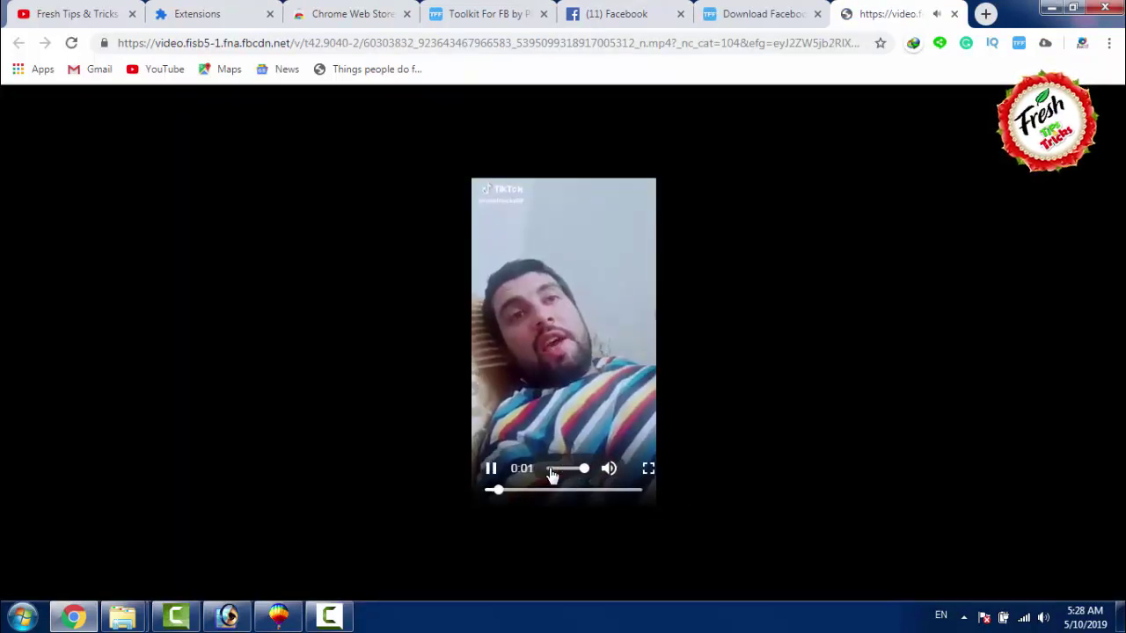
pyautogui.click(492, 474)
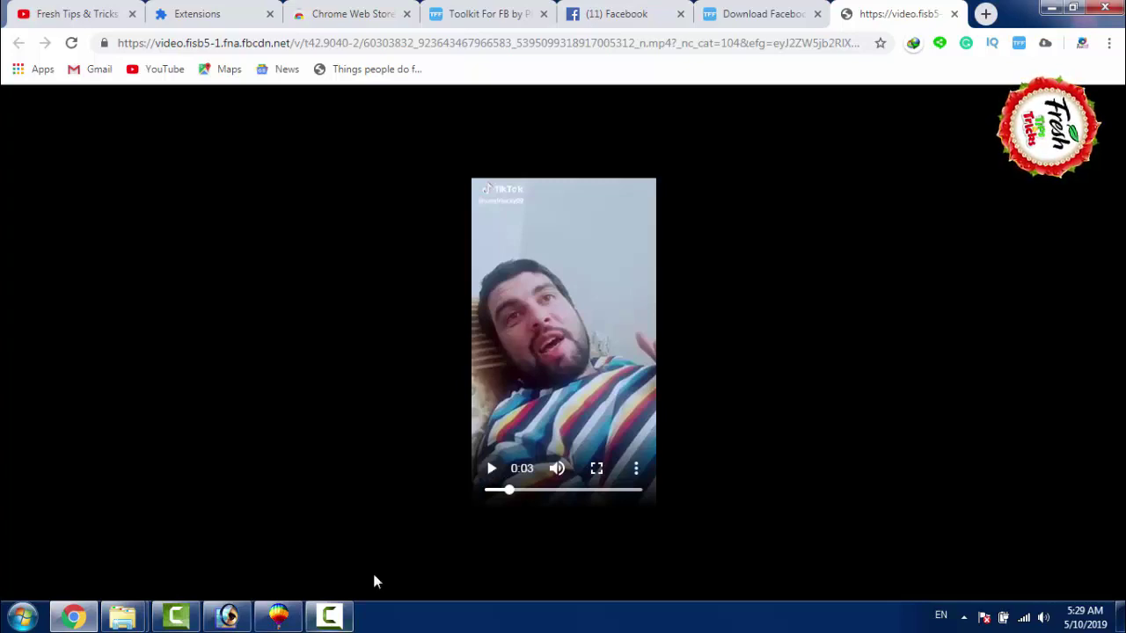
# Step: Review the Download Facebook videos entry in the tool list and the event log on the download page
pyautogui.click(717, 13)
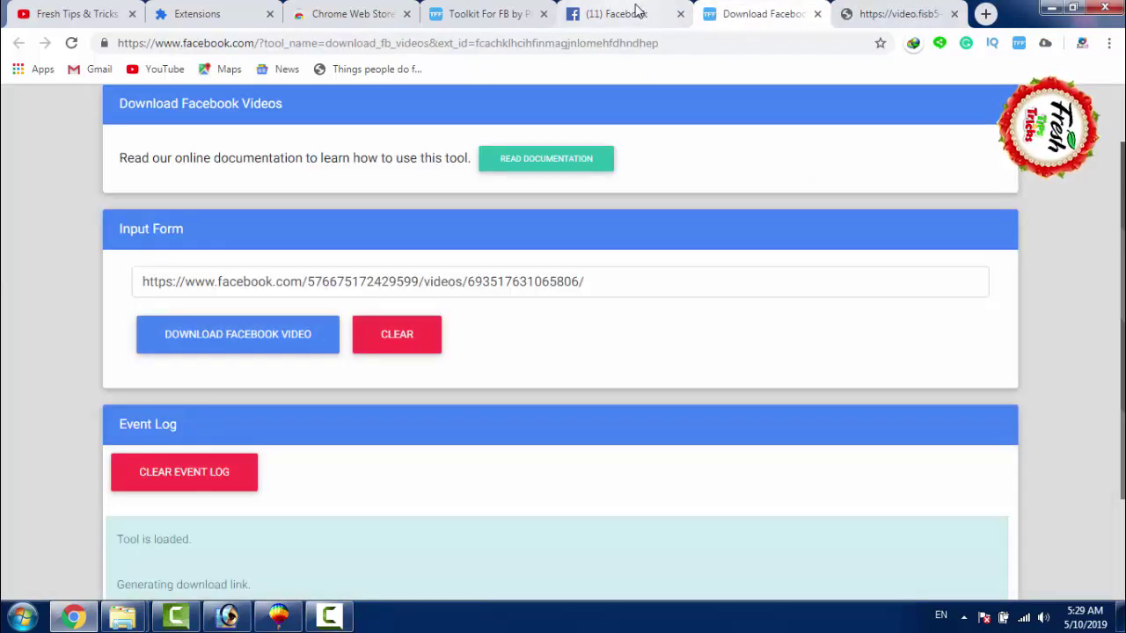
pyautogui.click(486, 13)
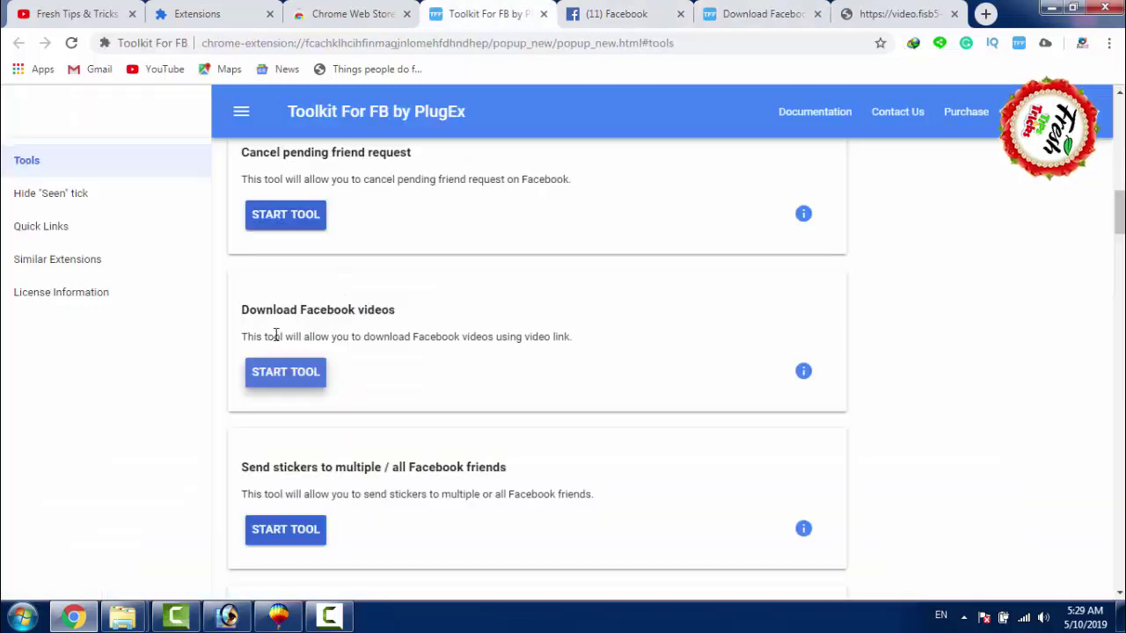
pyautogui.click(758, 14)
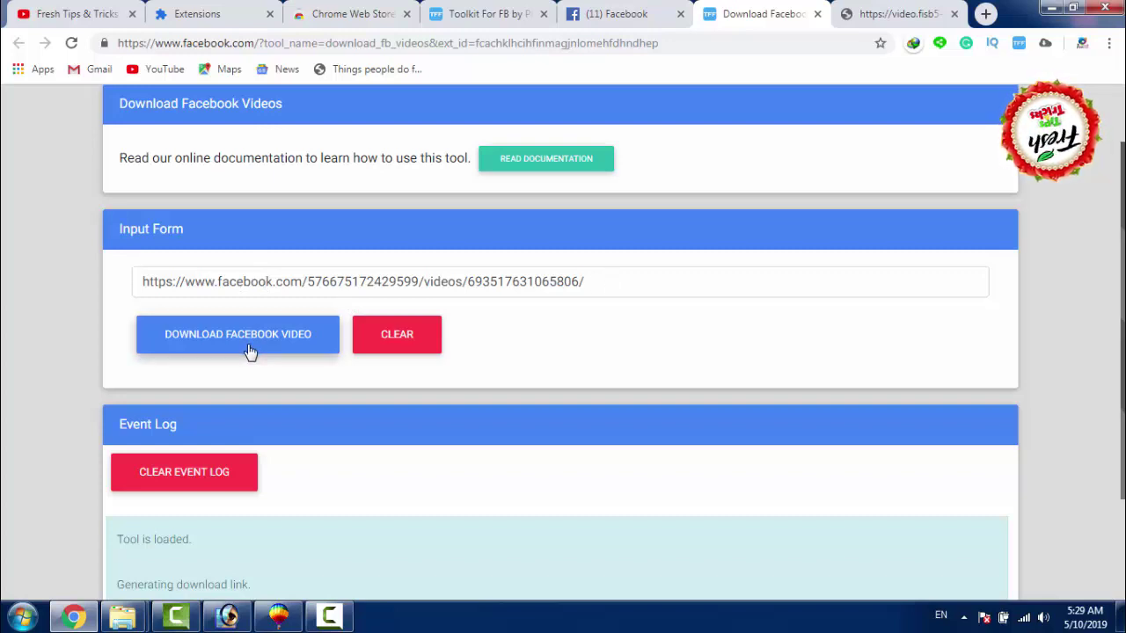
pyautogui.scroll(-1, 291, 330)
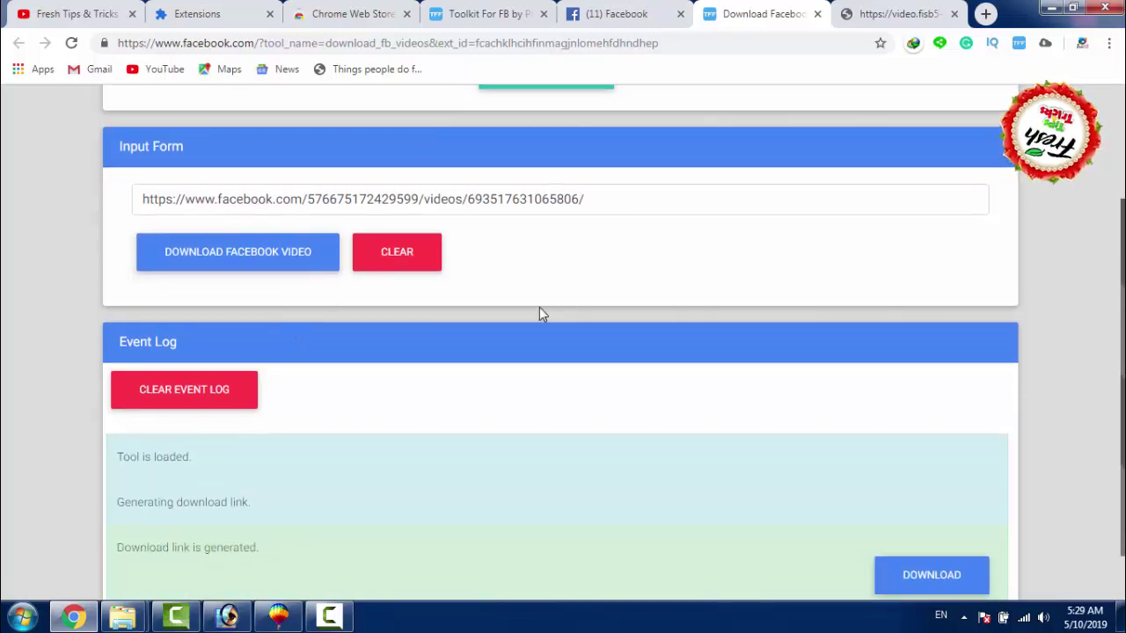
pyautogui.scroll(1, 539, 314)
pyautogui.scroll(-2, 540, 291)
# Step: Save the opened video to the Desktop as an MP4 file named 123
pyautogui.click(893, 14)
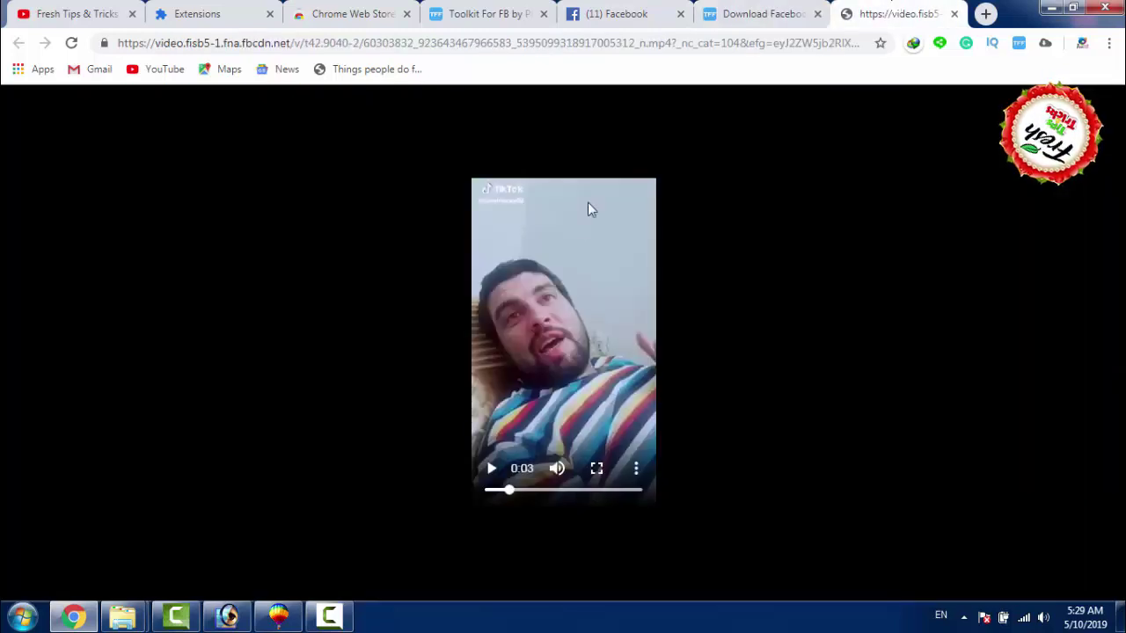
pyautogui.rightClick(530, 284)
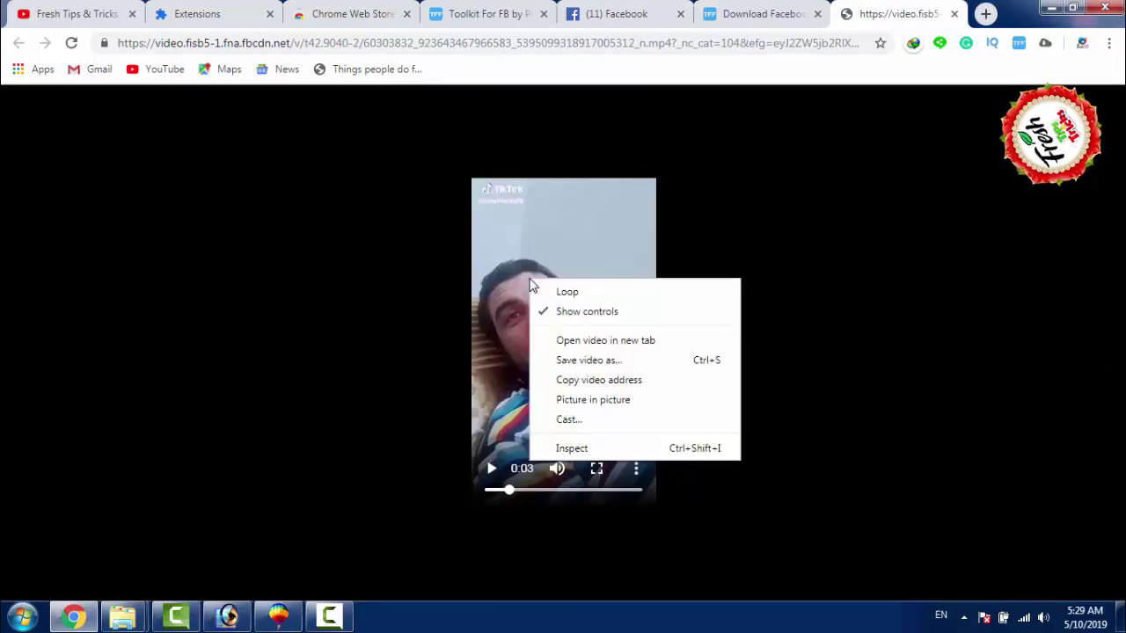
pyautogui.click(595, 361)
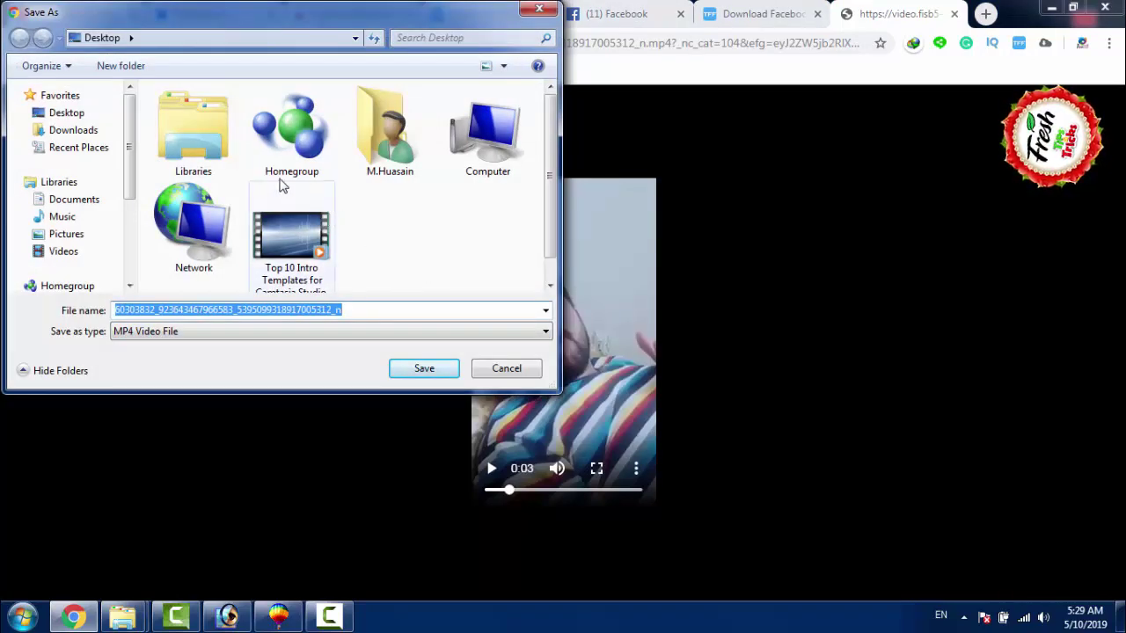
pyautogui.doubleClick(193, 132)
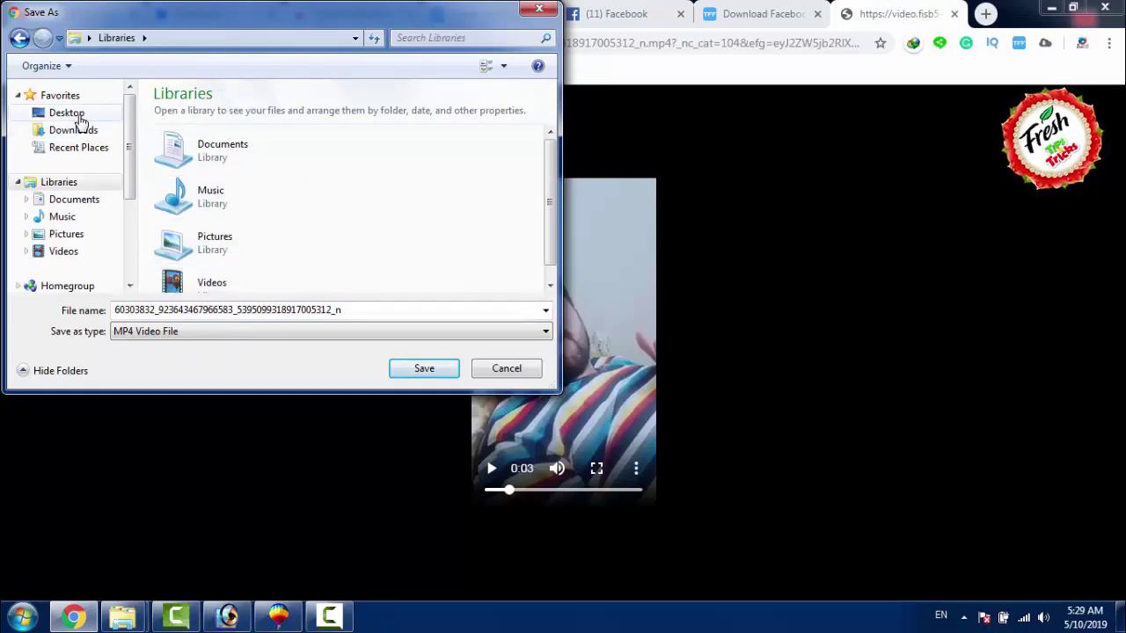
pyautogui.click(67, 113)
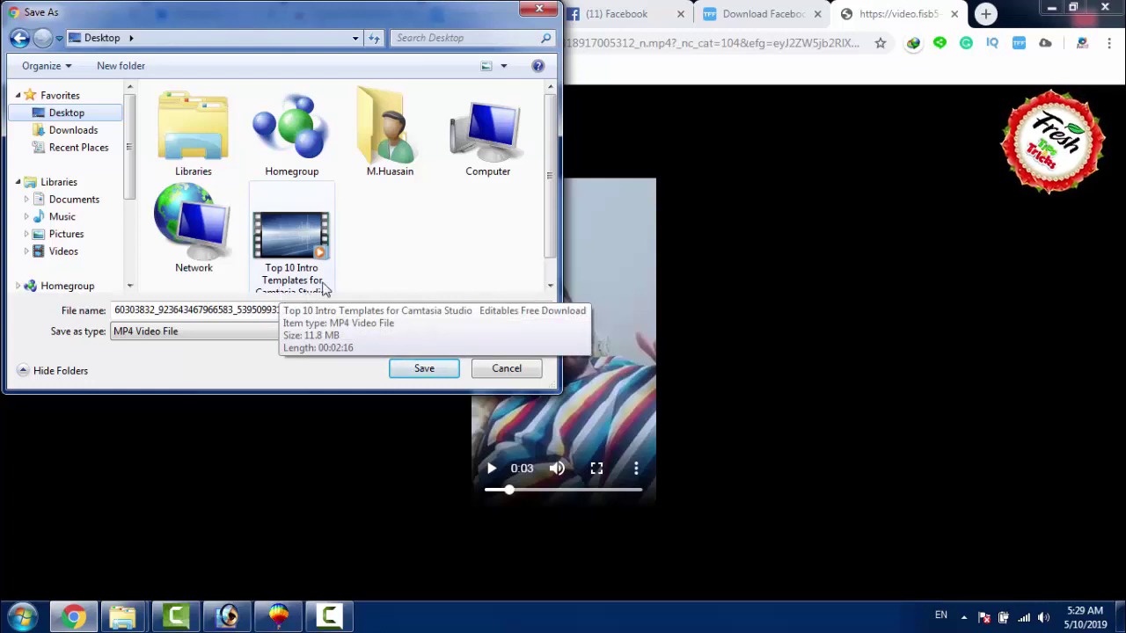
pyautogui.doubleClick(251, 310)
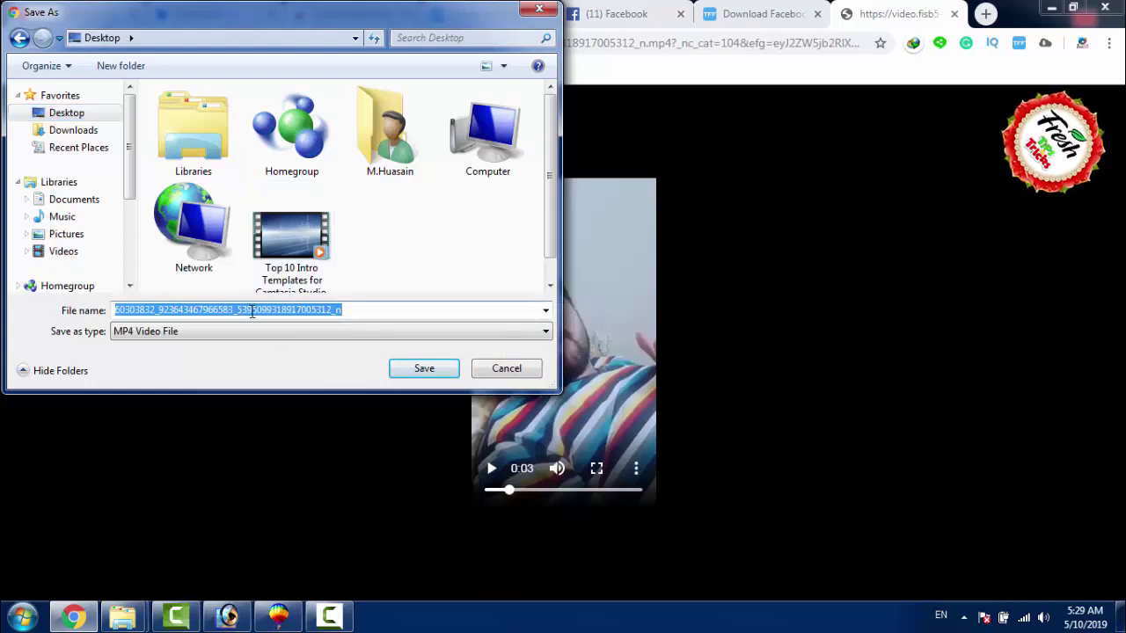
pyautogui.write('123')
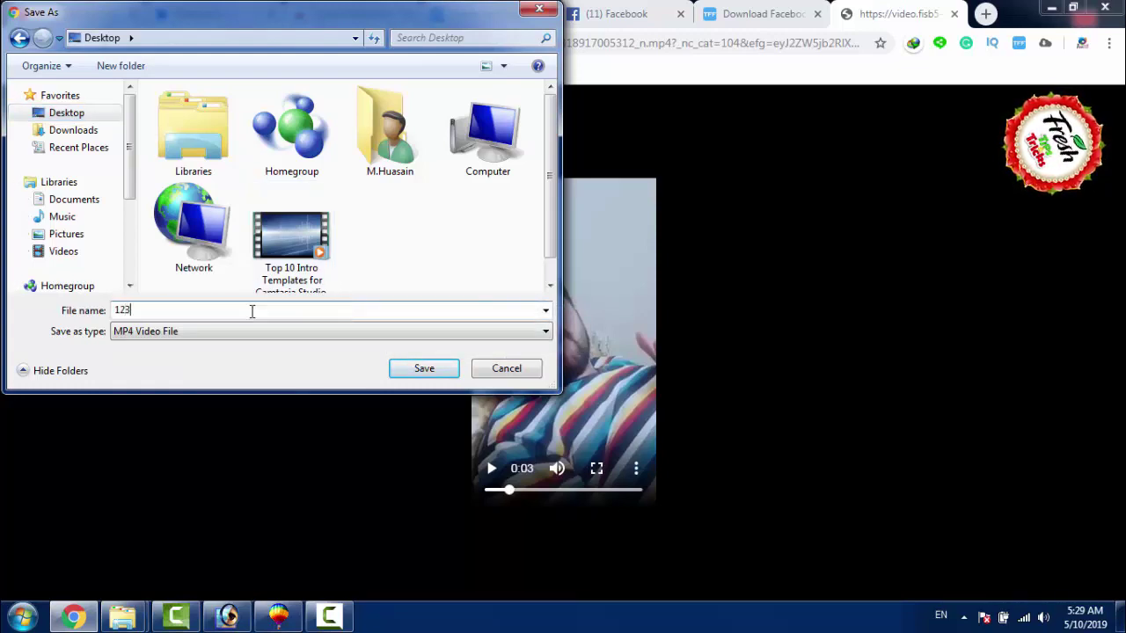
pyautogui.click(423, 369)
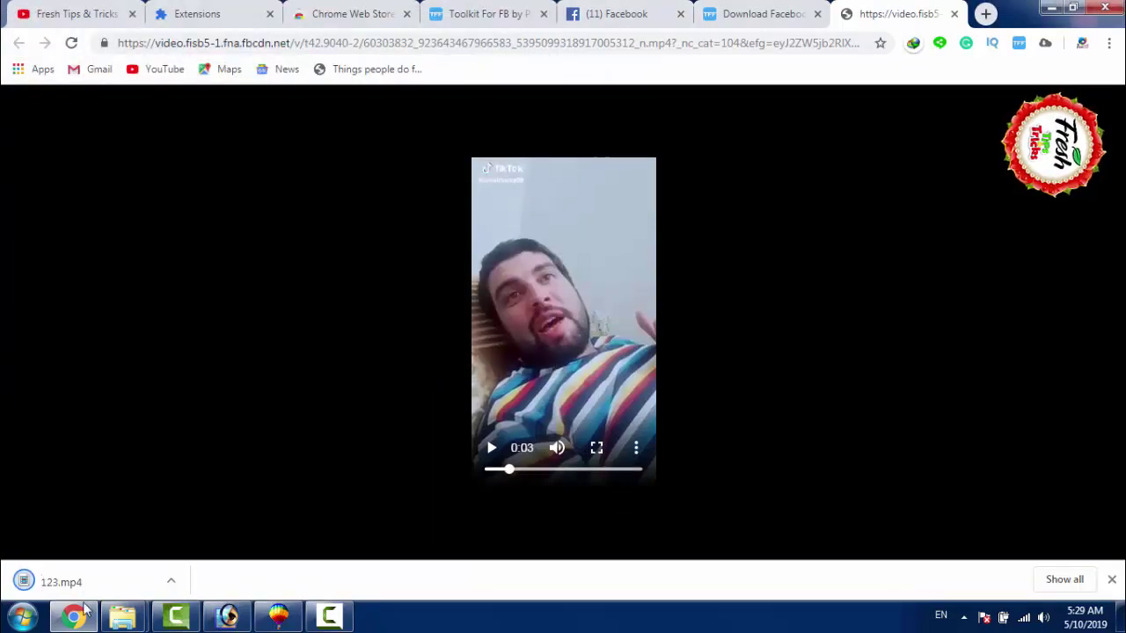
# Step: Show the downloaded 123.mp4 in its folder and play it with the sound muted
pyautogui.click(170, 581)
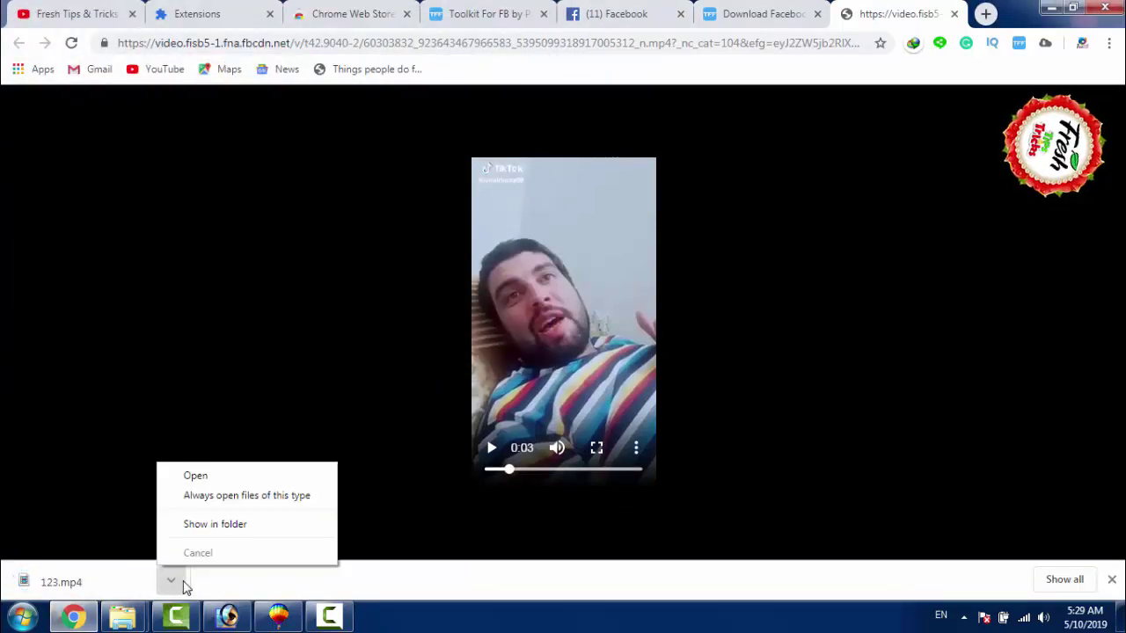
pyautogui.click(244, 526)
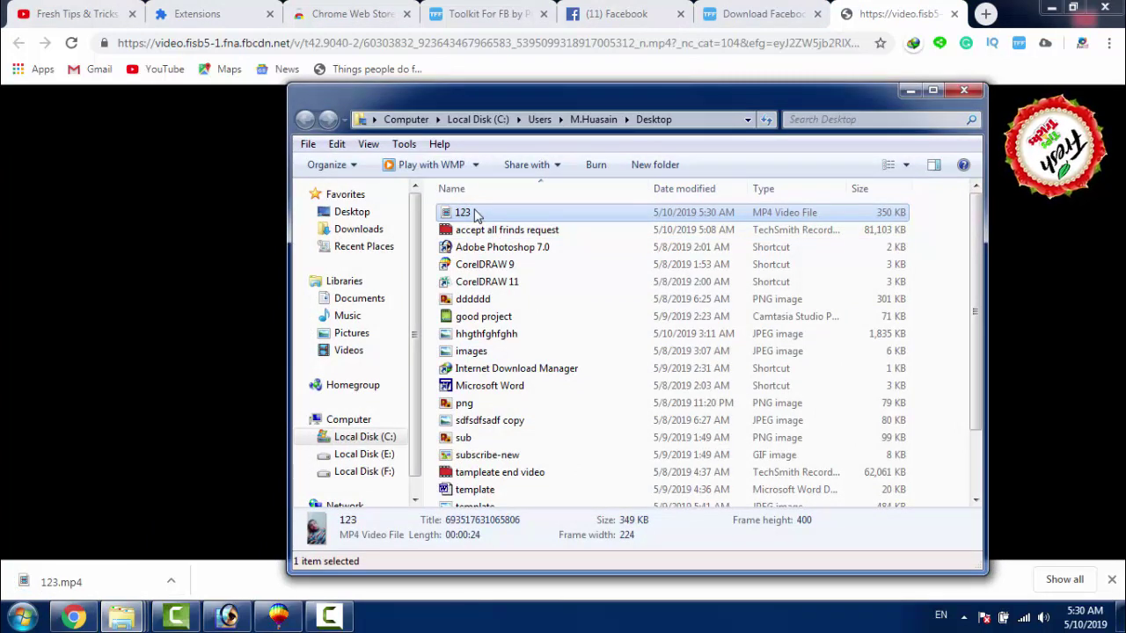
pyautogui.doubleClick(467, 216)
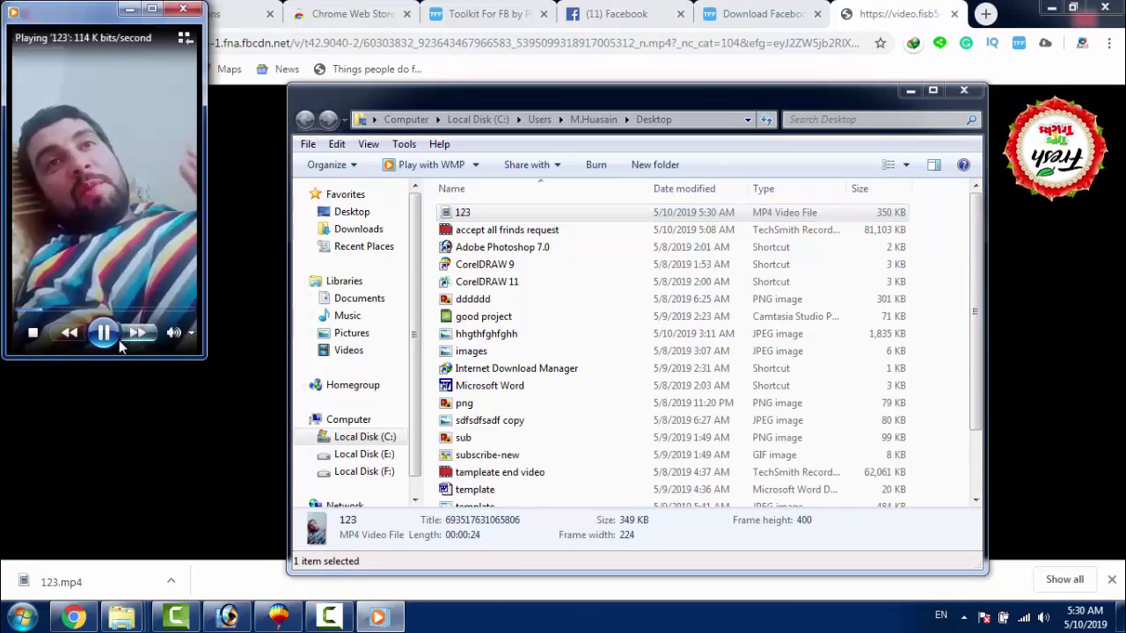
pyautogui.click(173, 332)
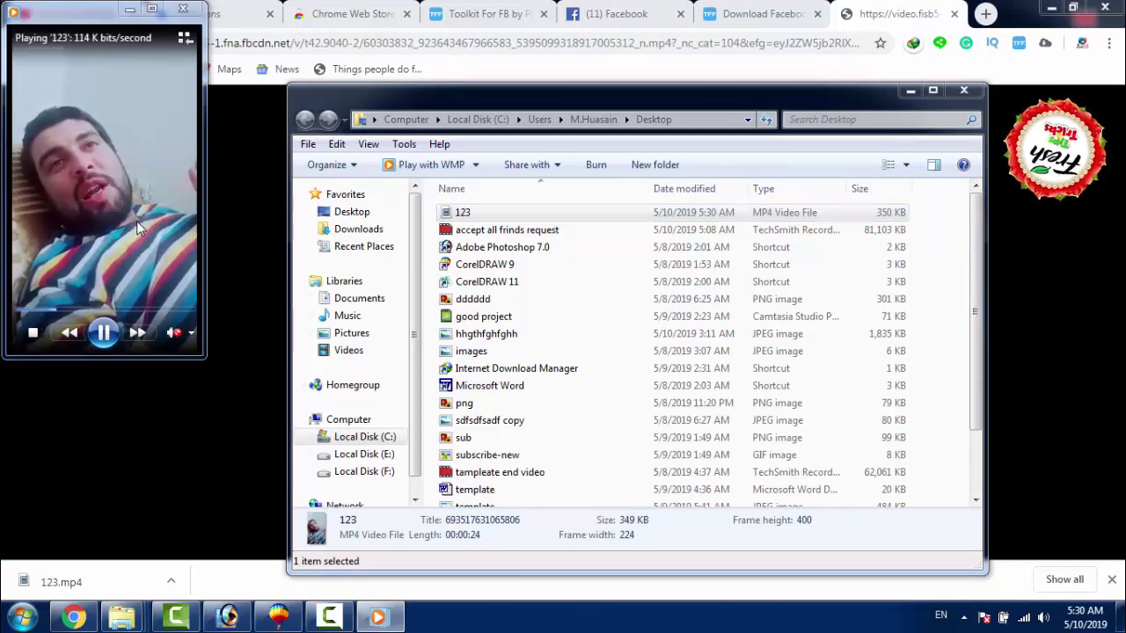
# Step: Move the media player window away from the screen corner, widen it, and minimize it
pyautogui.moveTo(88, 12); pyautogui.dragTo(230, 74)
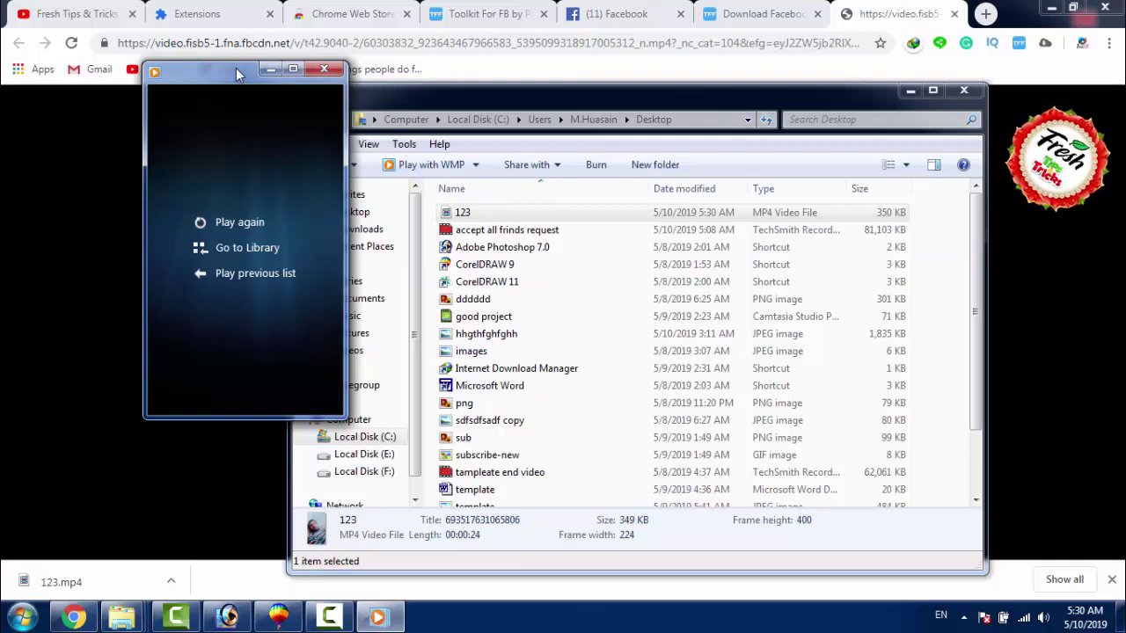
pyautogui.moveTo(339, 117)
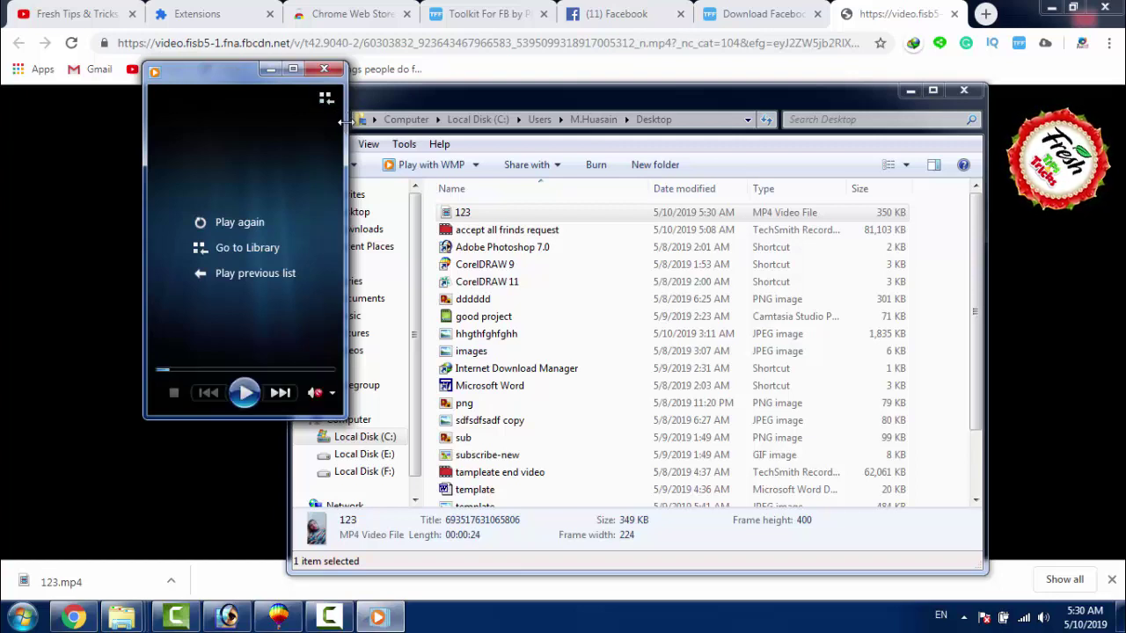
pyautogui.moveTo(344, 122); pyautogui.dragTo(643, 188)
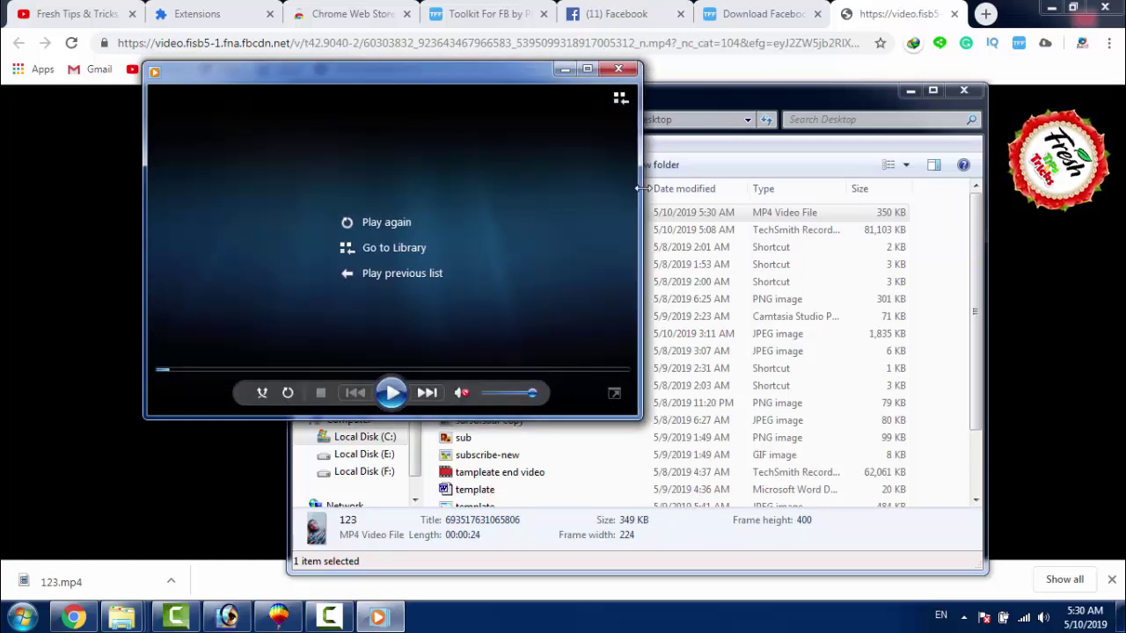
pyautogui.click(564, 74)
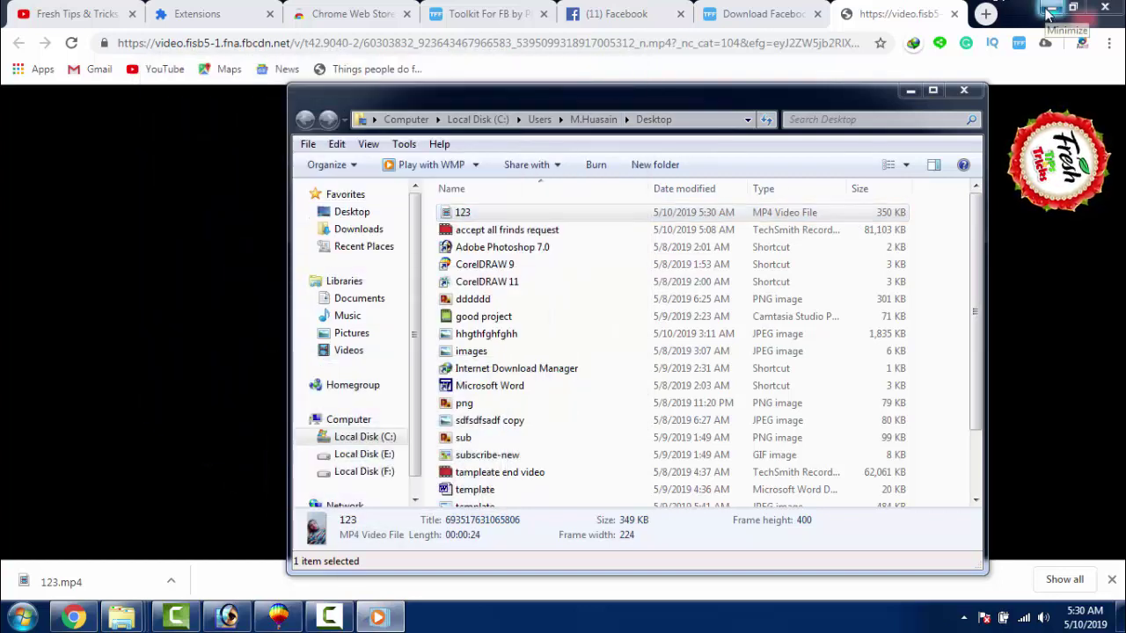